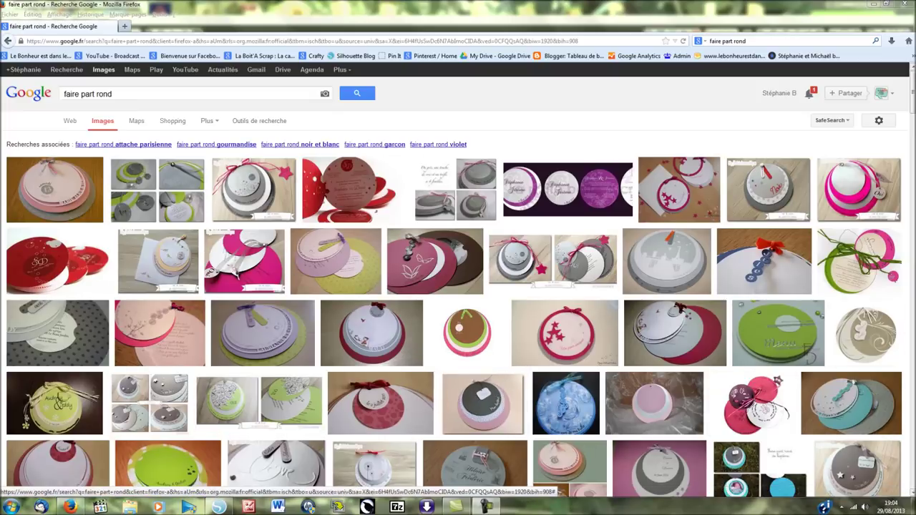
# Browse the "faire part rond" image results for examples of round cards made of stacked circles
pyautogui.scroll(-9, 912, 118)
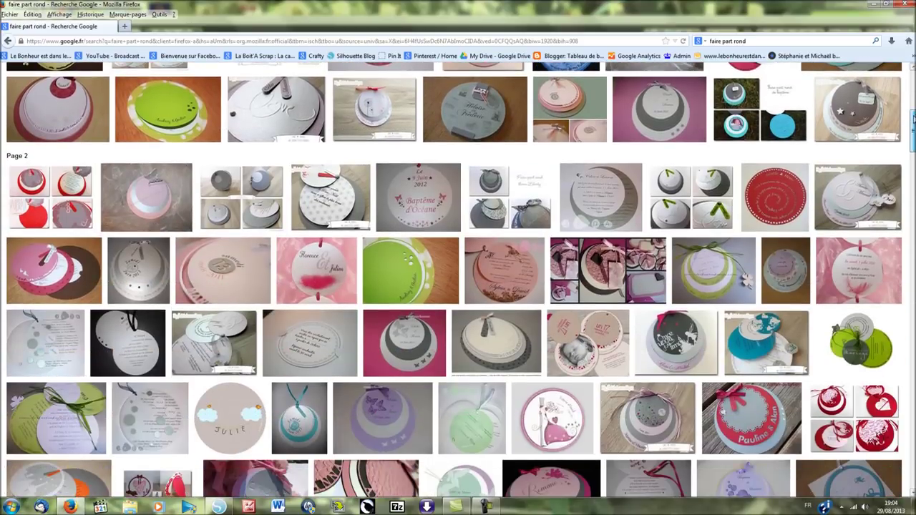
pyautogui.moveTo(912, 118); pyautogui.dragTo(911, 144)
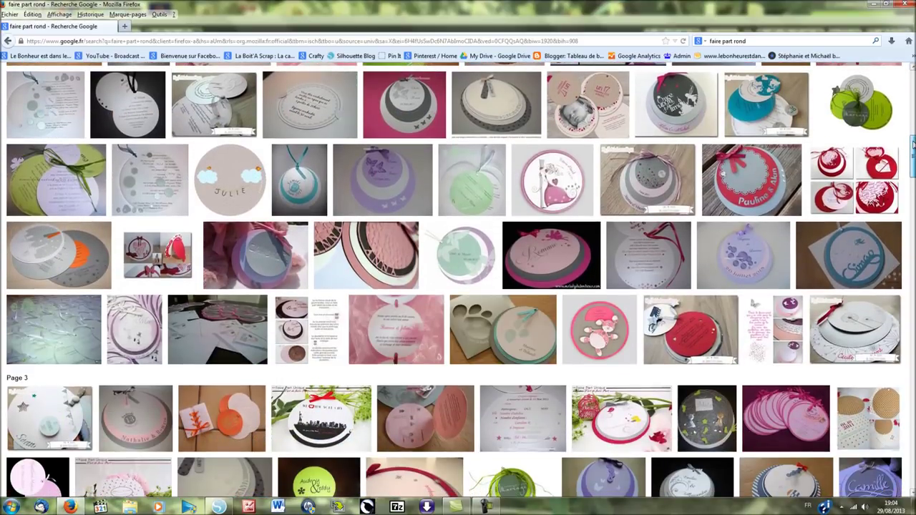
pyautogui.moveTo(912, 143); pyautogui.dragTo(913, 146)
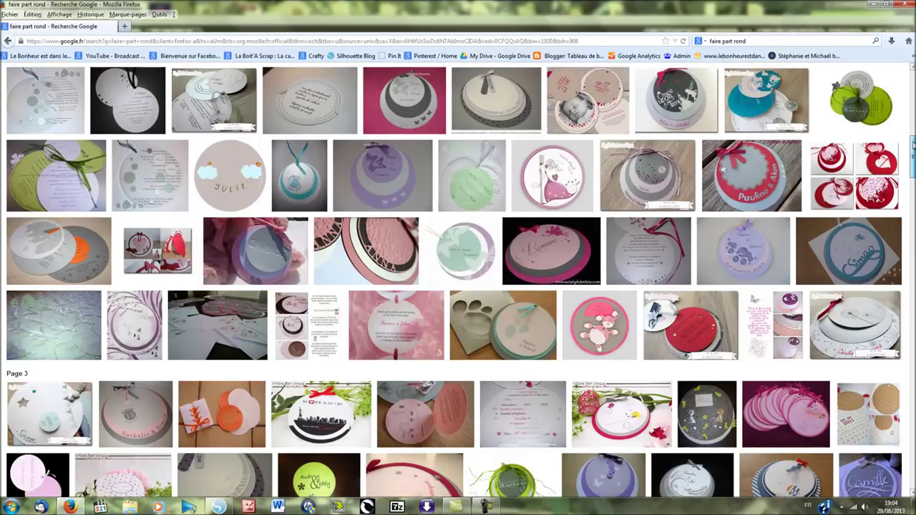
pyautogui.moveTo(913, 146); pyautogui.dragTo(913, 93)
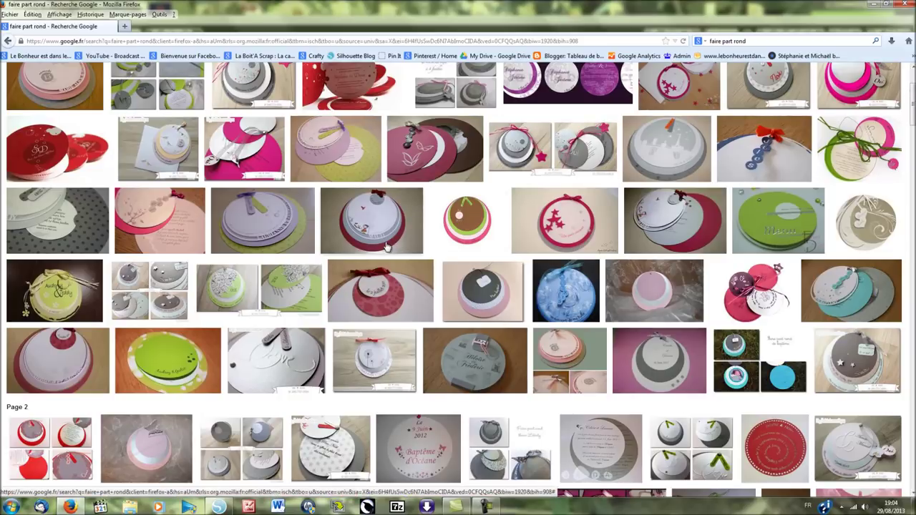
pyautogui.moveTo(256, 247)
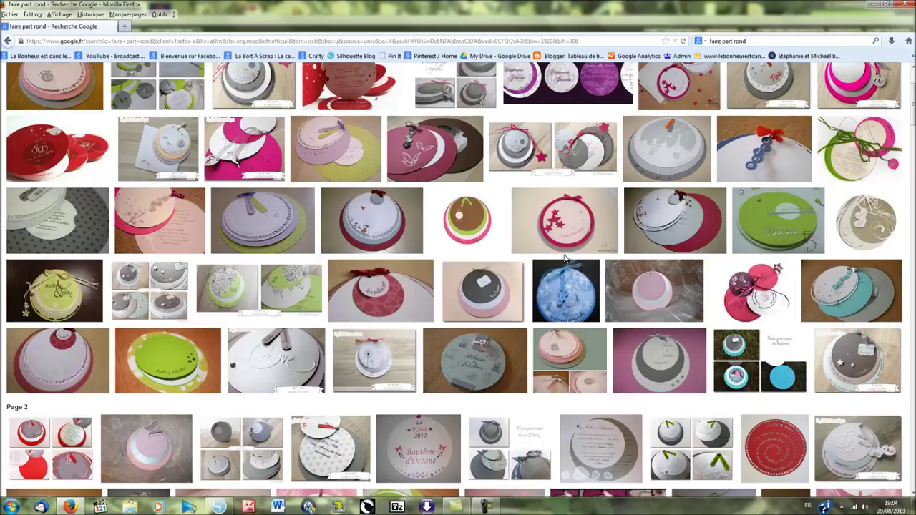
pyautogui.moveTo(572, 429)
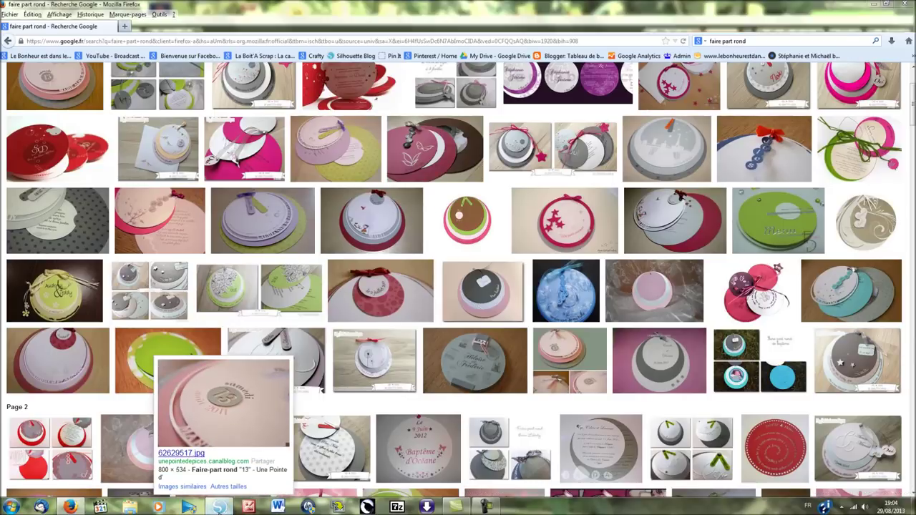
# Switch to Silhouette Studio and draw a circle about 12.9 cm in diameter on the page
pyautogui.click(218, 506)
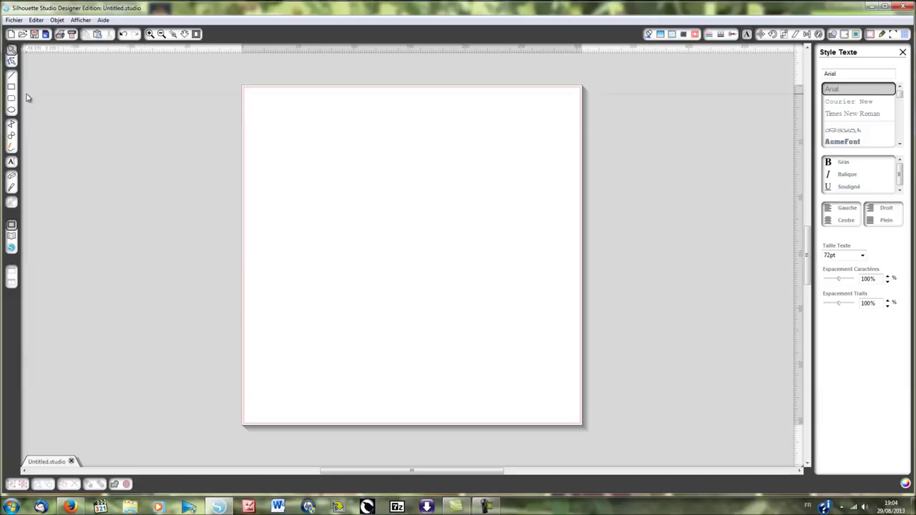
pyautogui.click(12, 109)
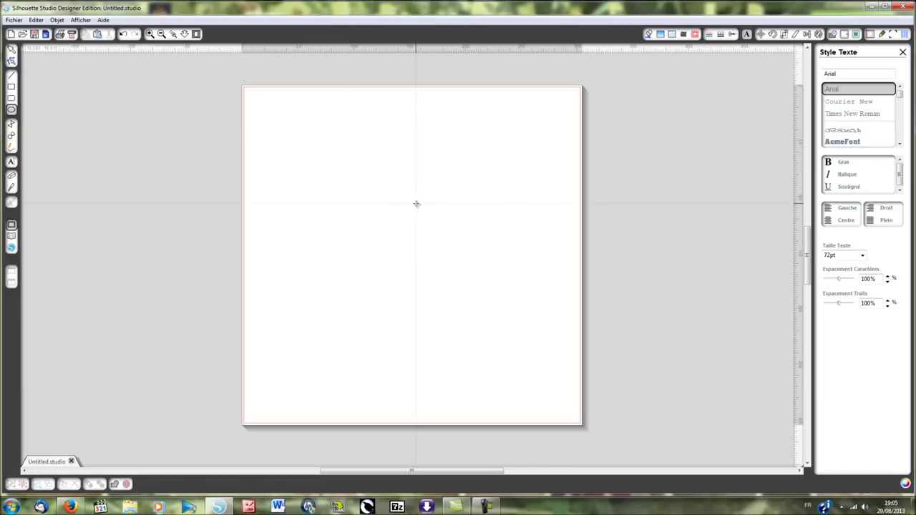
pyautogui.moveTo(356, 192)
pyautogui.mouseDown()
pyautogui.moveTo(411, 250)
pyautogui.moveTo(477, 357)
pyautogui.mouseUp()
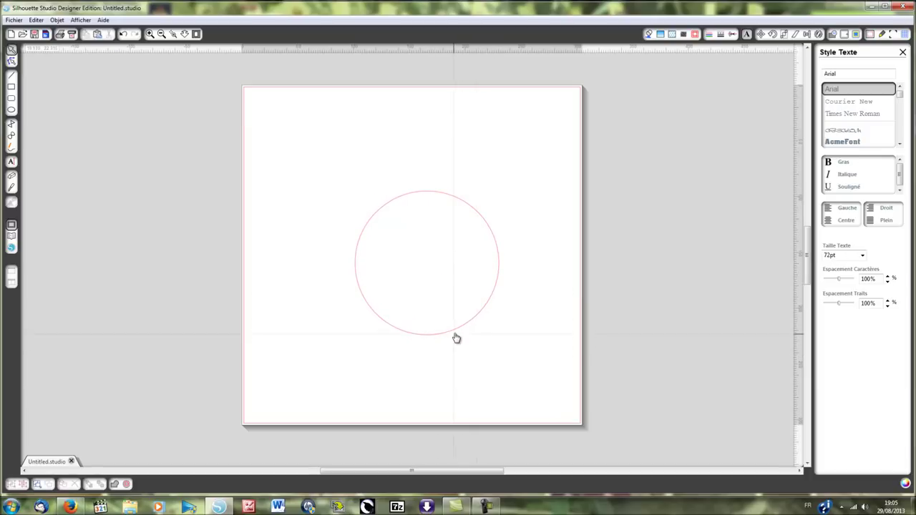
pyautogui.click(459, 333)
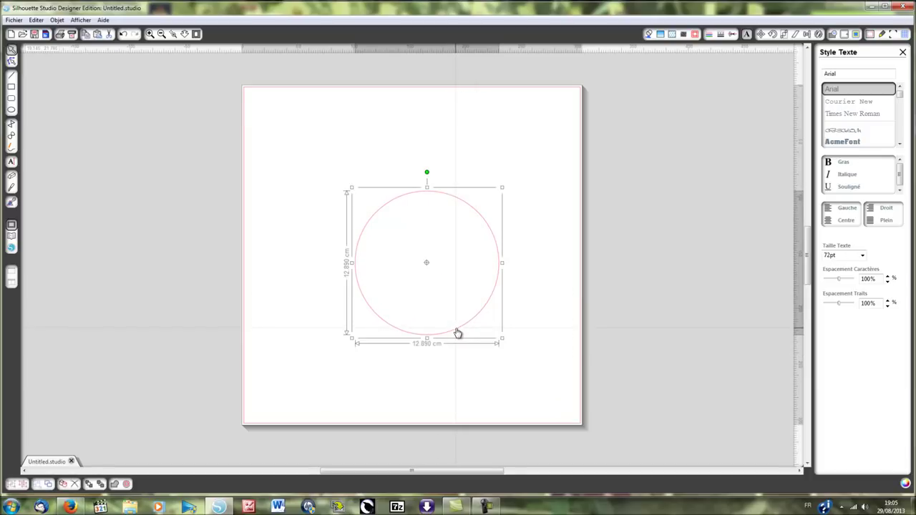
# Duplicate the circle twice and move one copy aside to the page's left edge
pyautogui.hotkey('ctrl', 'd')
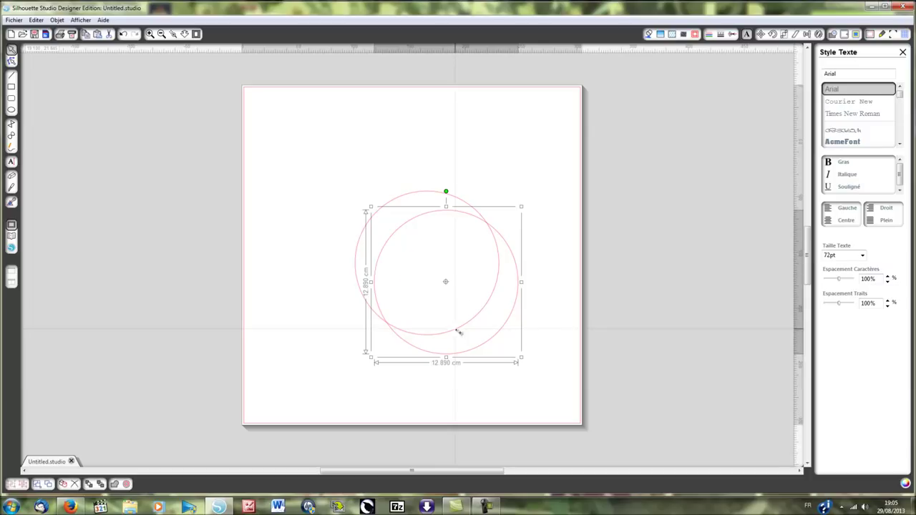
pyautogui.moveTo(419, 250); pyautogui.dragTo(232, 184)
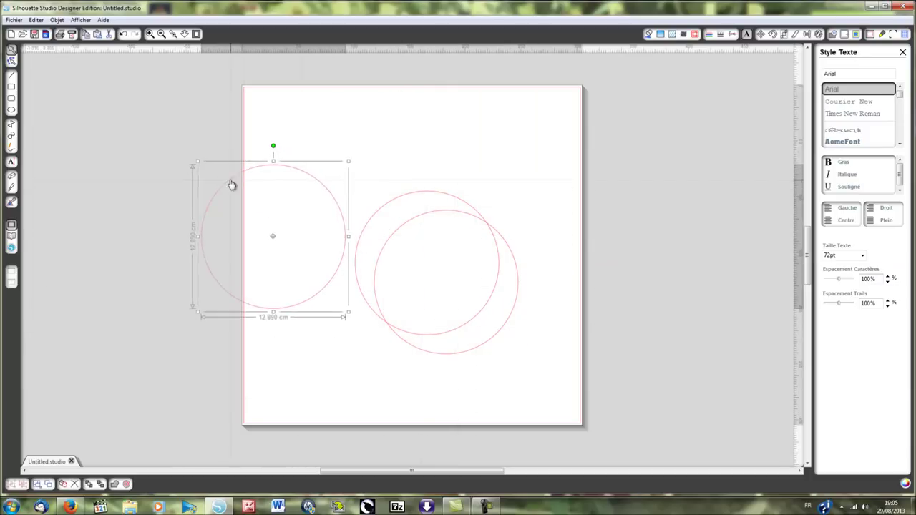
# Shrink the copy overlapping the original to about 11.3 cm in diameter and centre it inside the original circle
pyautogui.click(412, 220)
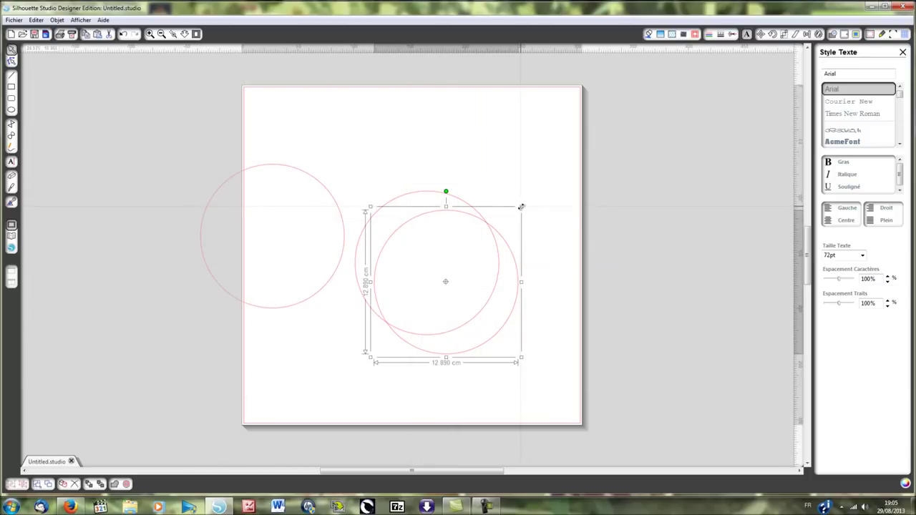
pyautogui.moveTo(521, 207); pyautogui.dragTo(498, 222)
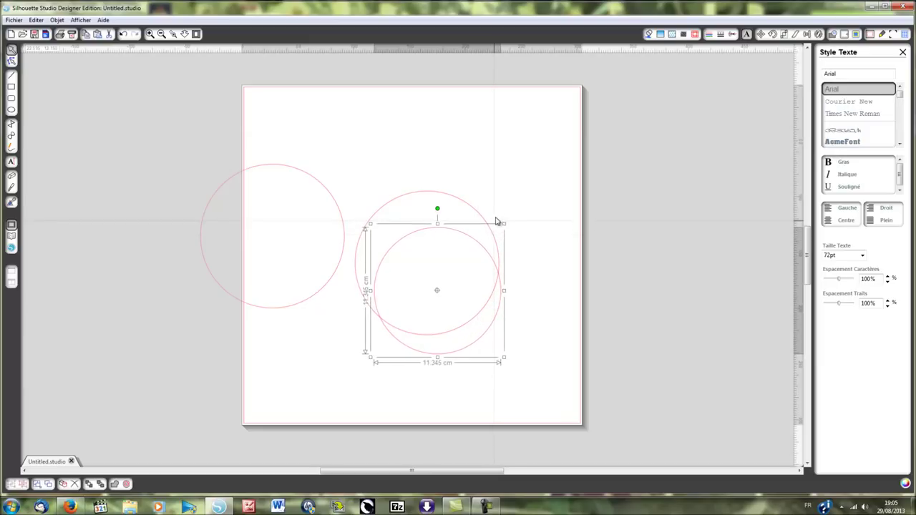
pyautogui.moveTo(422, 236); pyautogui.dragTo(411, 207)
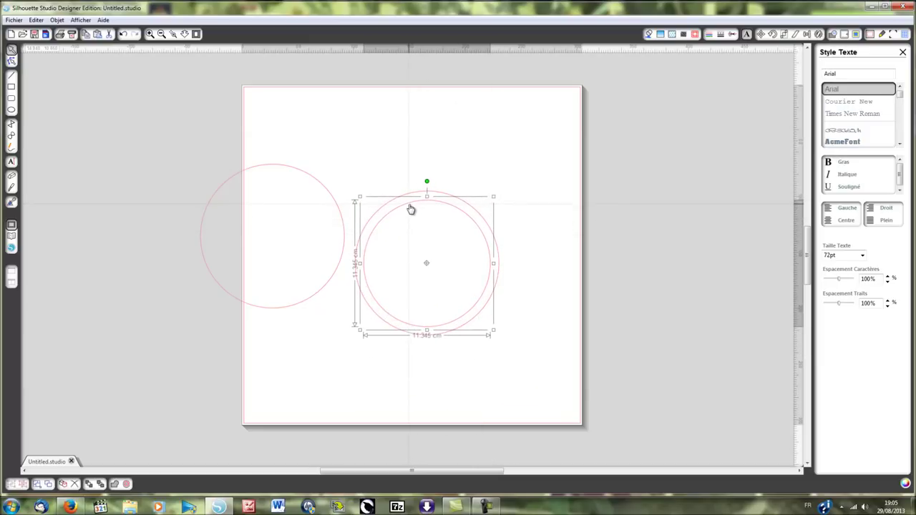
# Select both nested circles and open the alignment options
pyautogui.moveTo(340, 140); pyautogui.dragTo(514, 362)
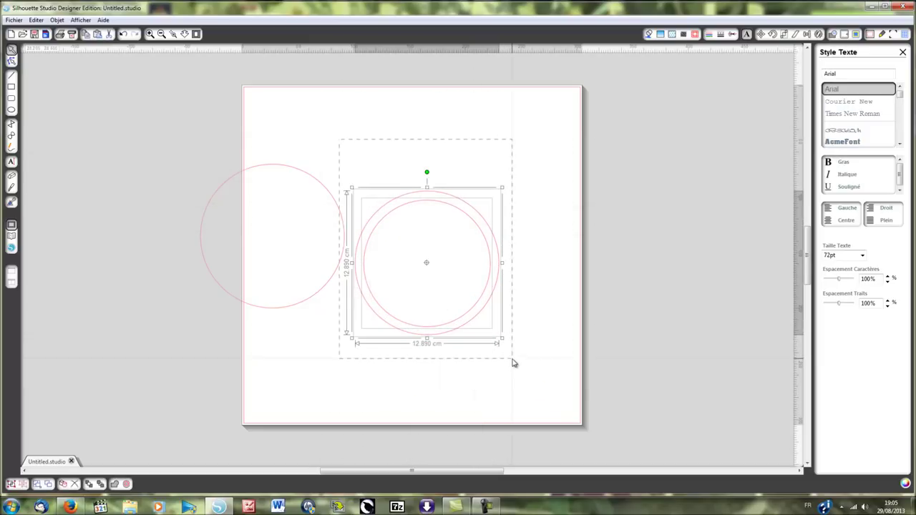
pyautogui.rightClick(454, 289)
pyautogui.click(807, 35)
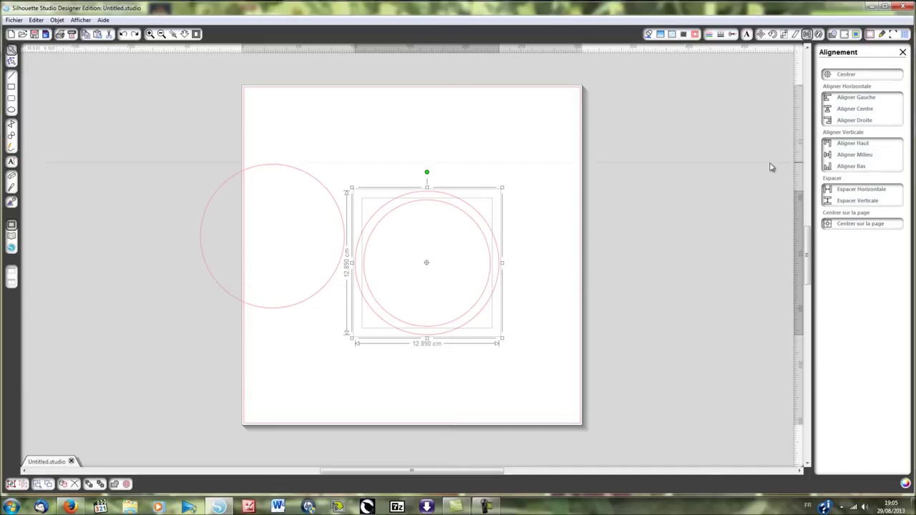
# Shrink the set-aside circle to about 10.6 cm in diameter and place it inside the nested circles, meeting the middle one at the top
pyautogui.click(243, 306)
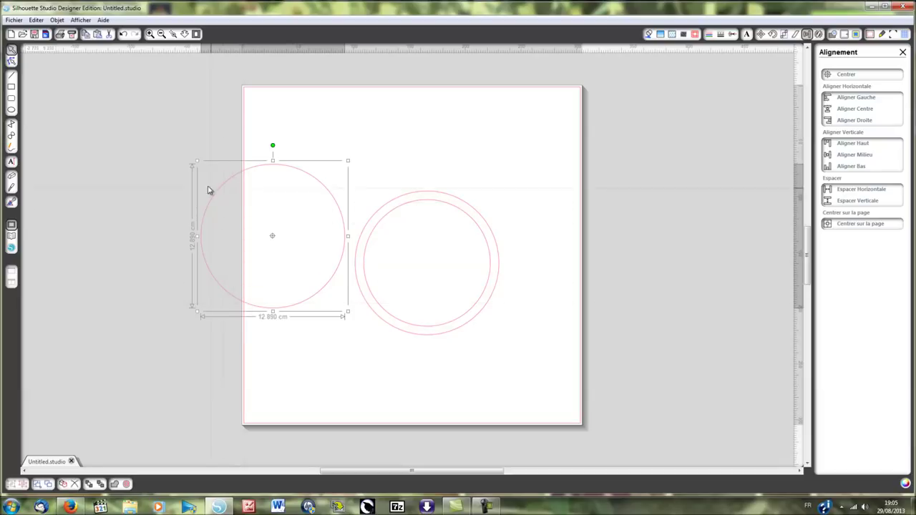
pyautogui.moveTo(195, 160); pyautogui.dragTo(412, 208)
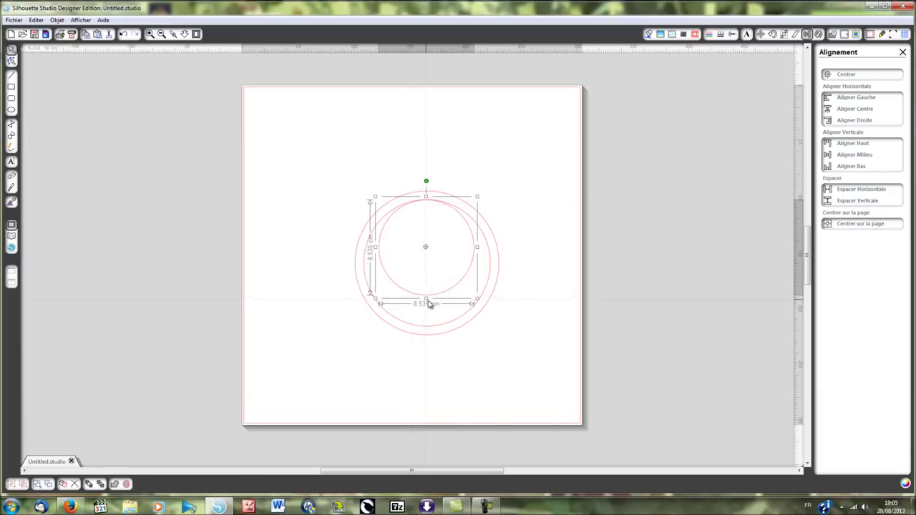
pyautogui.moveTo(476, 299); pyautogui.dragTo(495, 328)
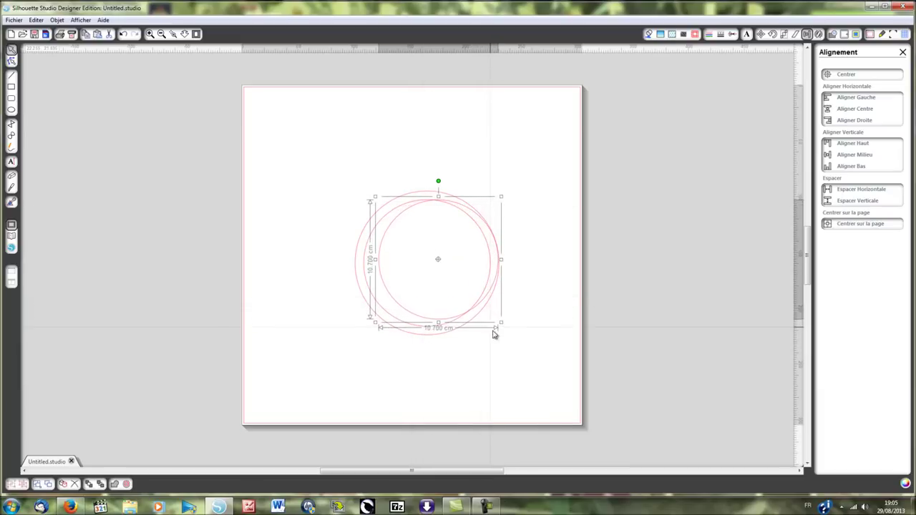
pyautogui.moveTo(412, 319); pyautogui.dragTo(405, 319)
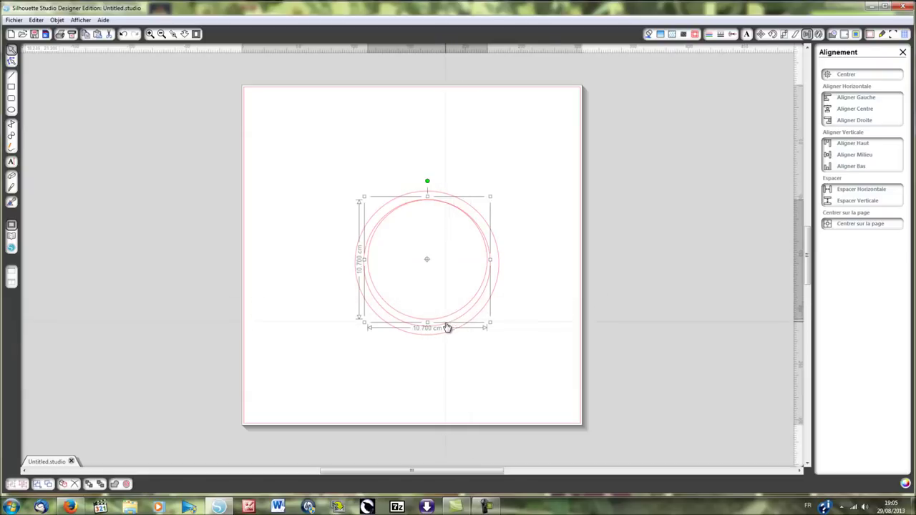
pyautogui.moveTo(491, 324); pyautogui.dragTo(489, 322)
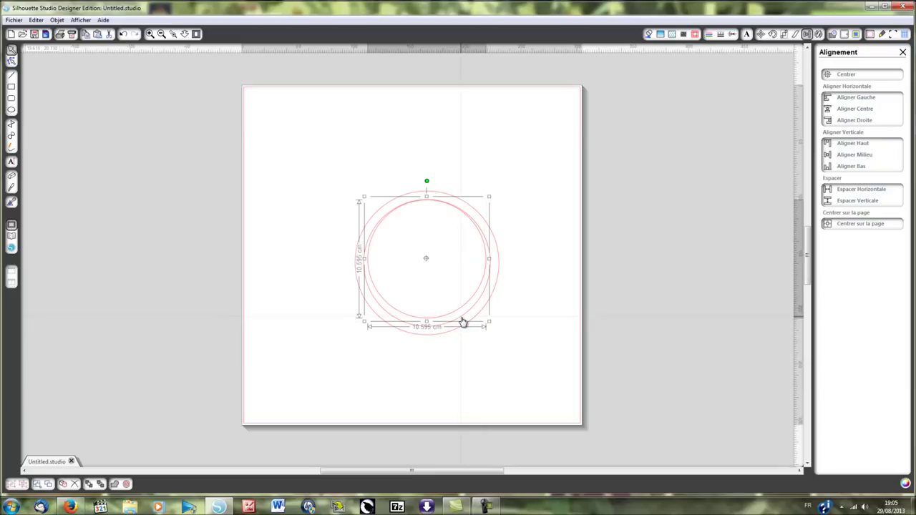
# Enlarge the middle circle to about 11.5 cm in diameter
pyautogui.moveTo(490, 322); pyautogui.dragTo(495, 331)
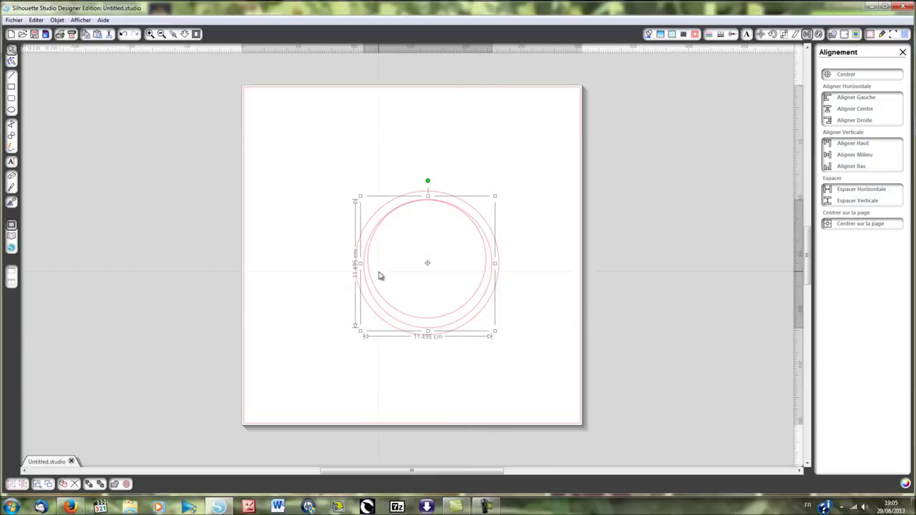
pyautogui.click(543, 241)
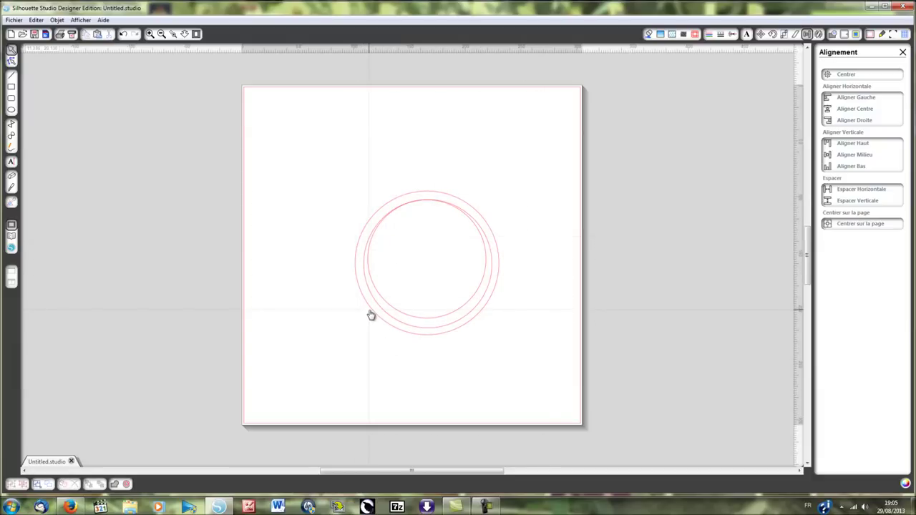
pyautogui.click(372, 315)
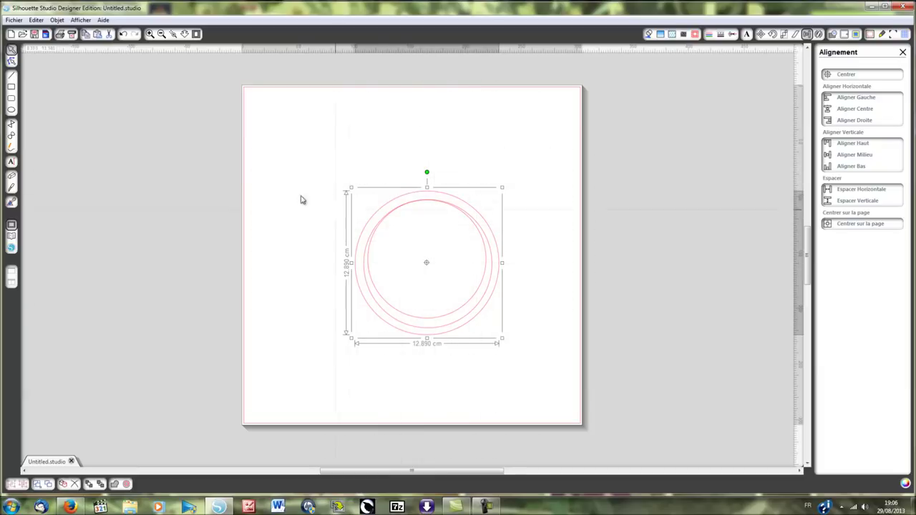
# Add a first name as 72 pt Arial text and place it to the lower left of the circles
pyautogui.moveTo(313, 150); pyautogui.dragTo(545, 384)
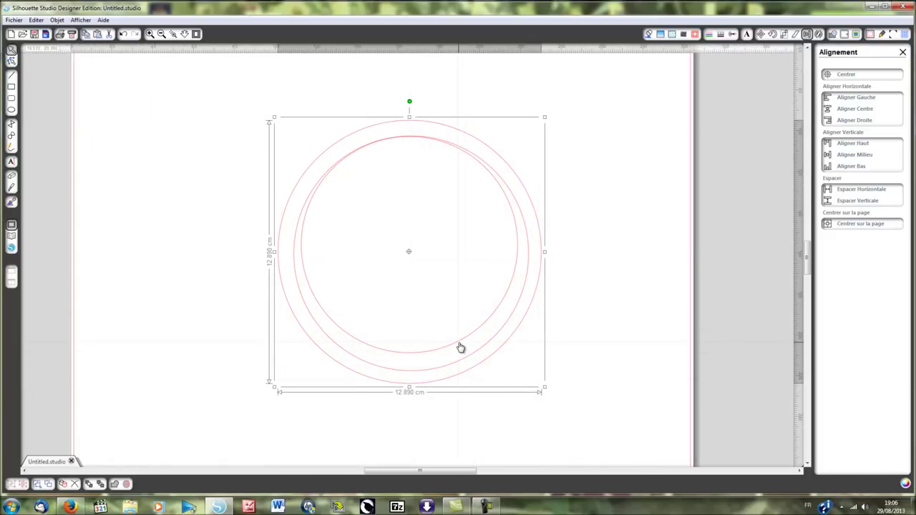
pyautogui.click(11, 163)
pyautogui.click(161, 278)
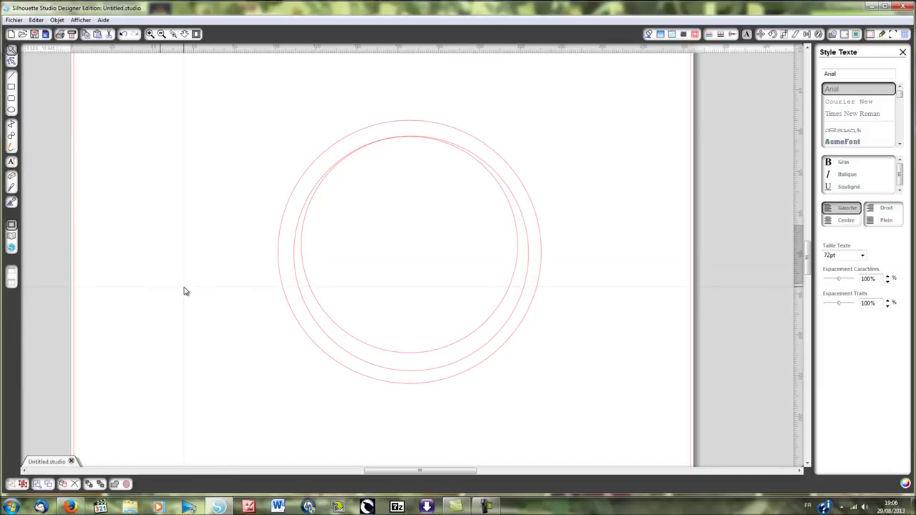
pyautogui.write('Nicolas')
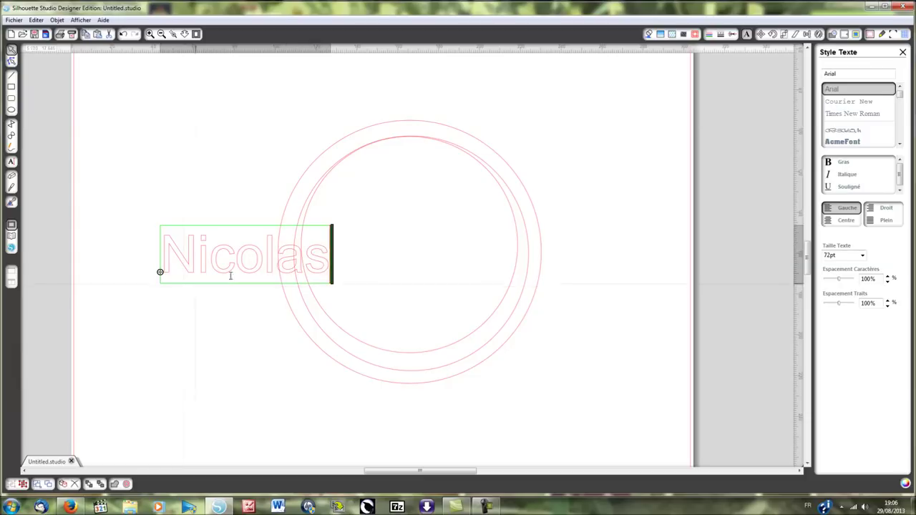
pyautogui.moveTo(160, 272); pyautogui.dragTo(80, 342)
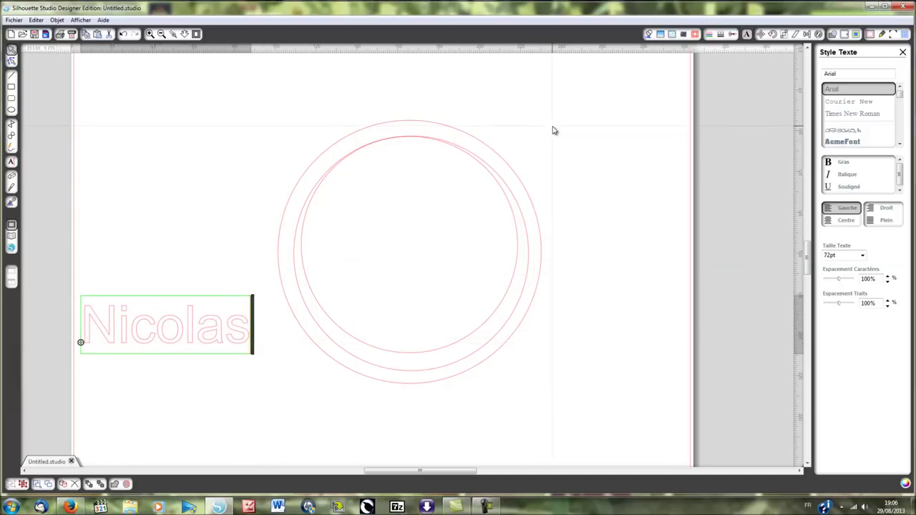
# Select all three circles and combine them into a compound path
pyautogui.moveTo(253, 81); pyautogui.dragTo(581, 421)
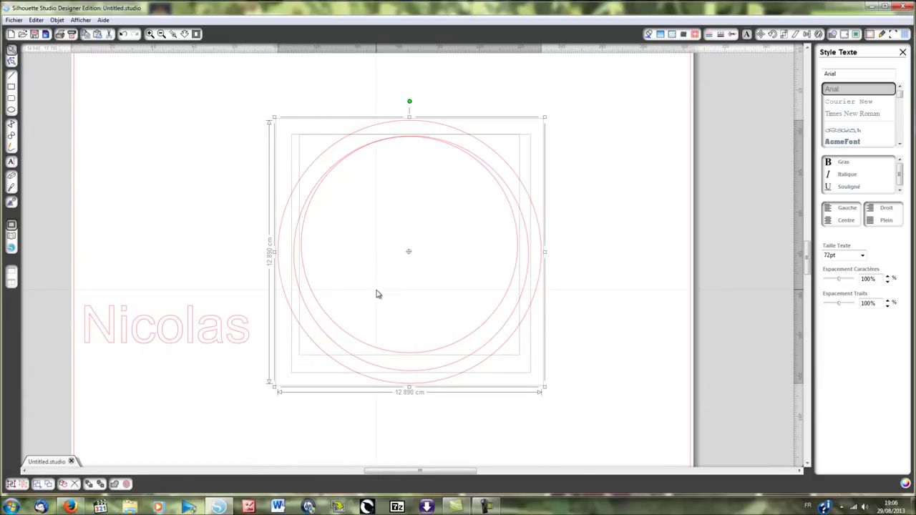
pyautogui.rightClick(378, 294)
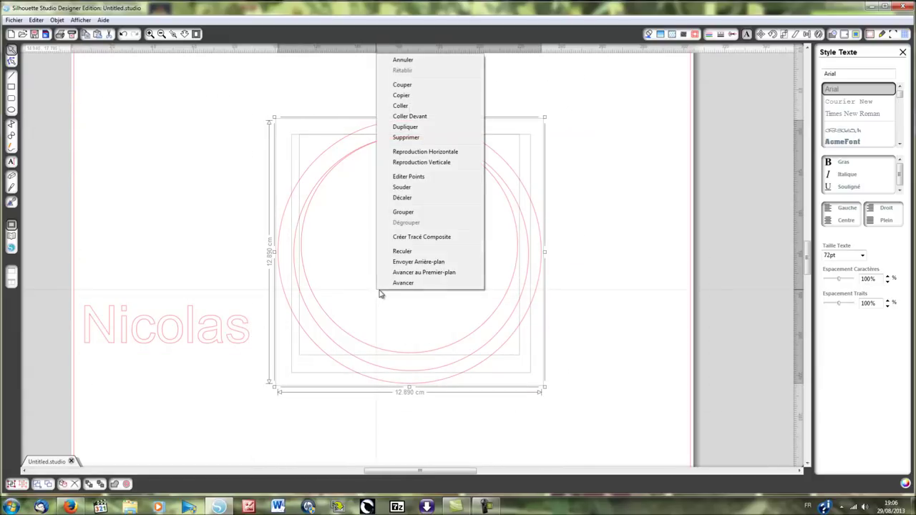
pyautogui.click(412, 239)
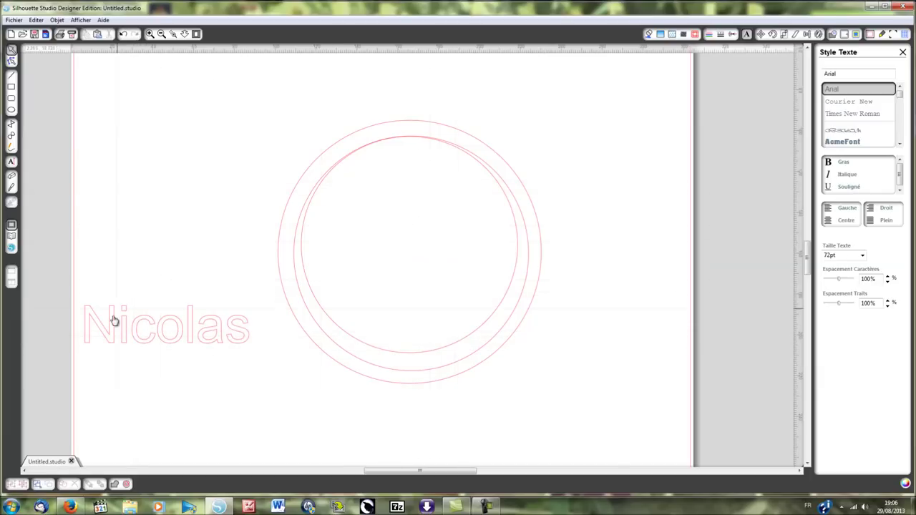
# Attach the first-name text to the middle circle so that it follows the lower curve
pyautogui.click(104, 338)
pyautogui.doubleClick(151, 323)
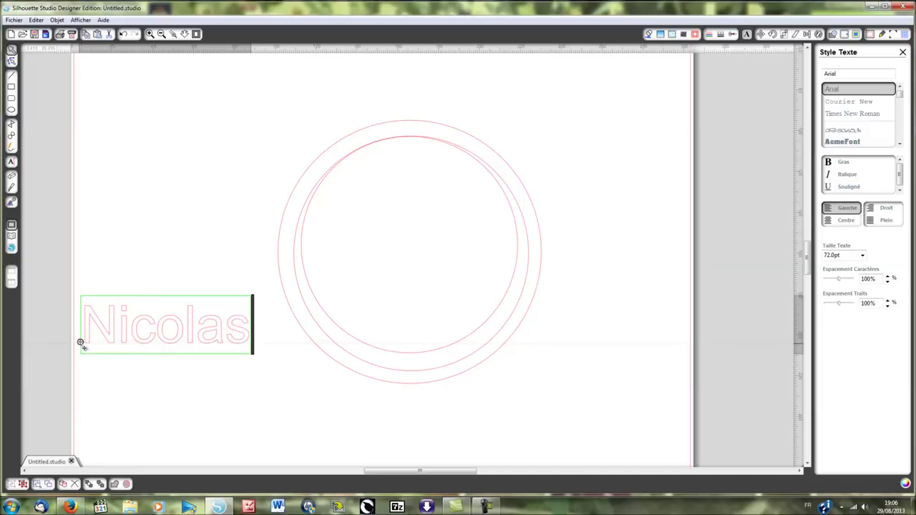
pyautogui.moveTo(80, 343); pyautogui.dragTo(399, 369)
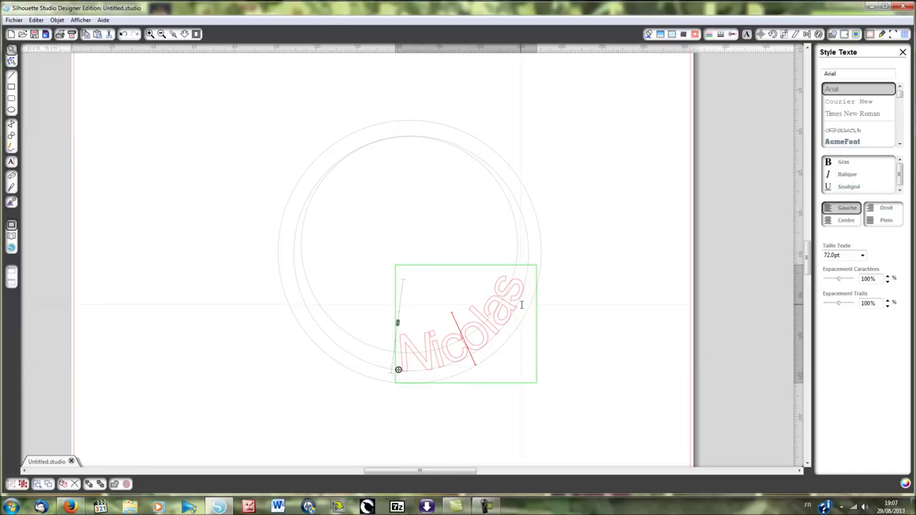
# Select the whole curved first name and reduce its text size
pyautogui.moveTo(520, 279); pyautogui.dragTo(407, 381)
pyautogui.click(862, 256)
pyautogui.click(837, 315)
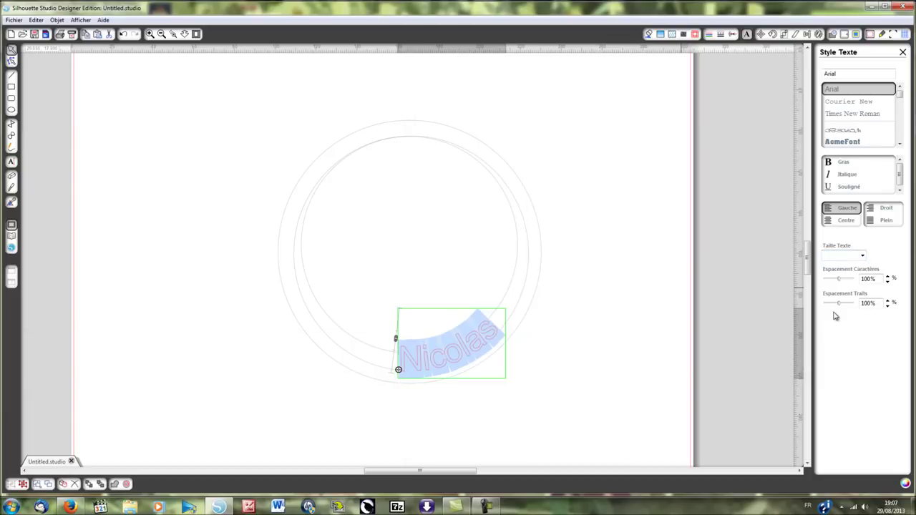
# Select the whole curved first name again and set its text size to 50 pt
pyautogui.click(597, 302)
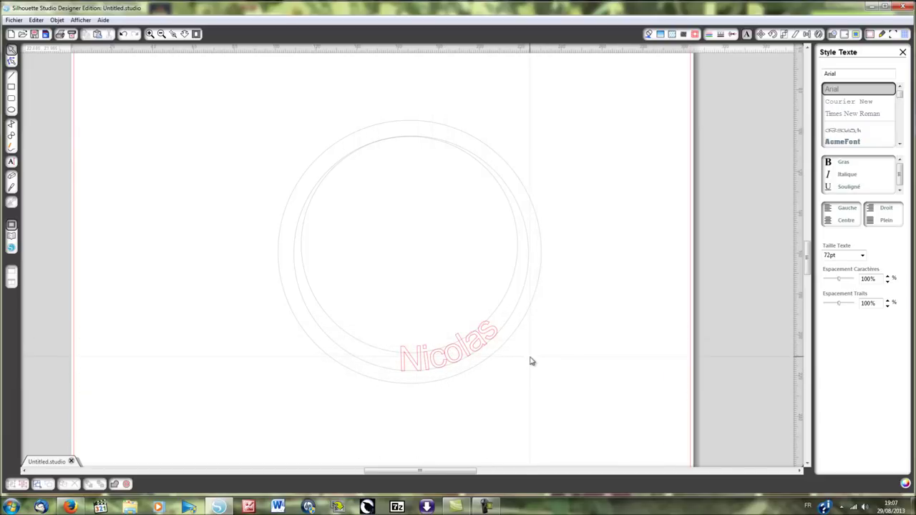
pyautogui.moveTo(383, 333); pyautogui.dragTo(521, 401)
pyautogui.scroll(1, 523, 401)
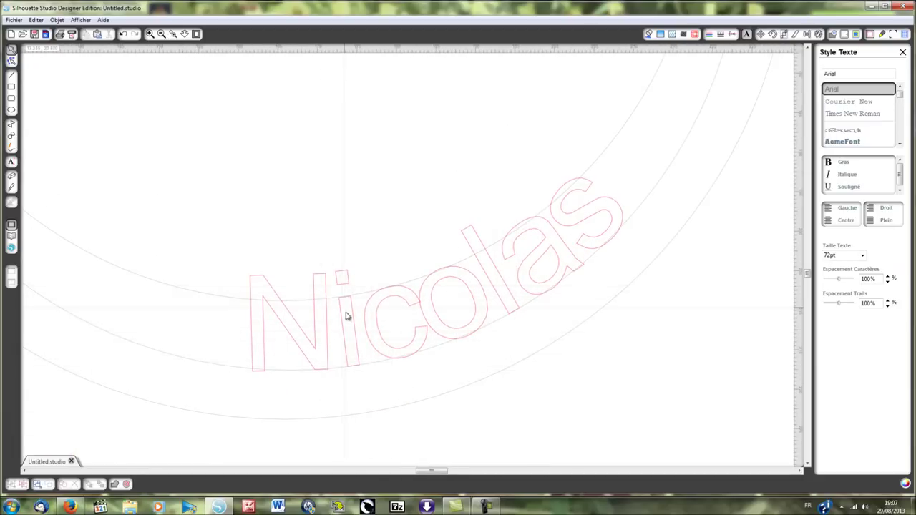
pyautogui.moveTo(224, 243); pyautogui.dragTo(495, 345)
pyautogui.click(469, 295)
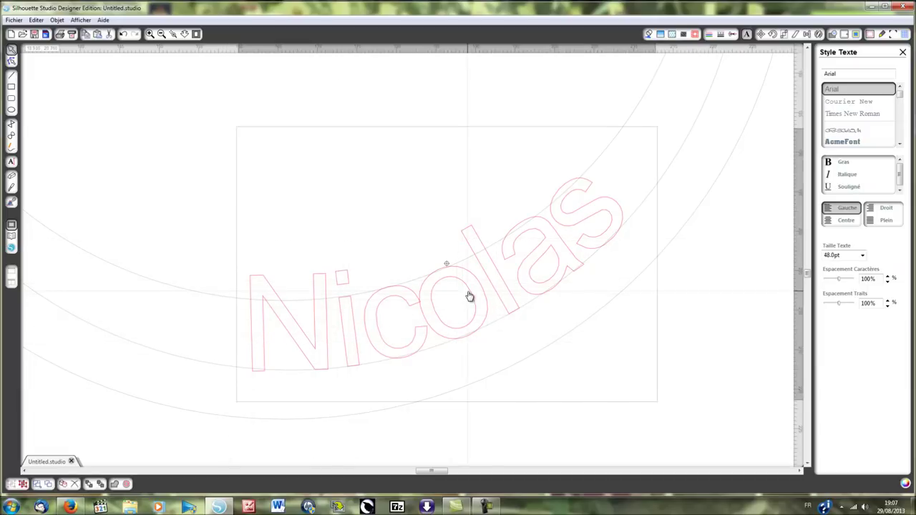
pyautogui.doubleClick(581, 242)
pyautogui.moveTo(610, 197); pyautogui.dragTo(241, 369)
pyautogui.doubleClick(848, 256)
pyautogui.write('50')
pyautogui.press('Return')
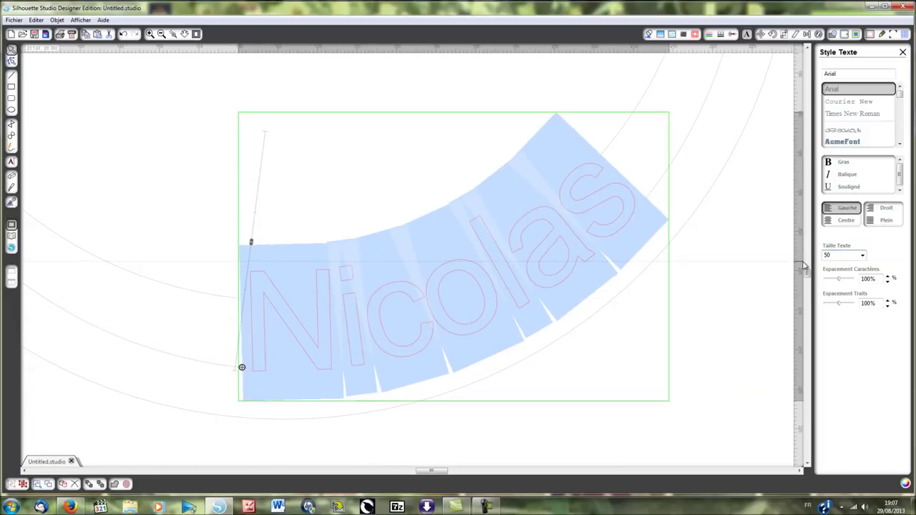
pyautogui.click(709, 277)
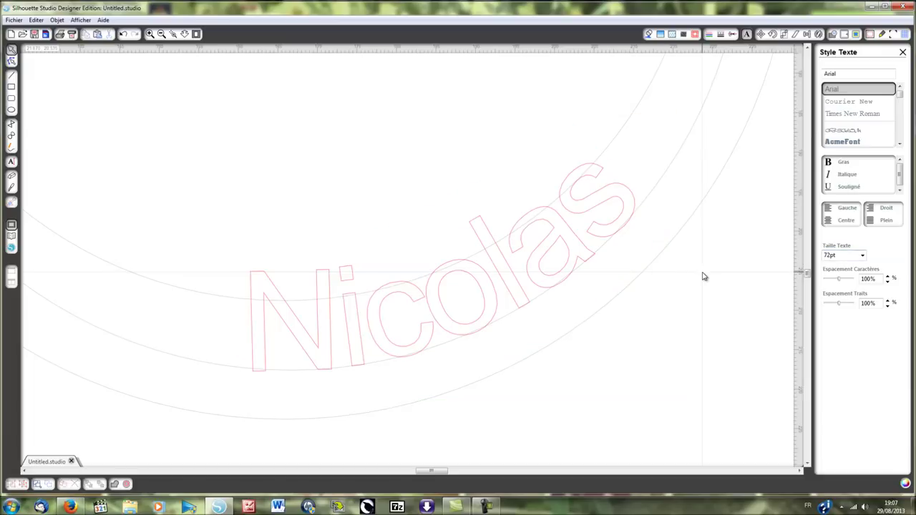
# Slide the curved first name further right along the lower arc of the middle circle and fine-tune its offset from the line
pyautogui.click(533, 280)
pyautogui.doubleClick(456, 270)
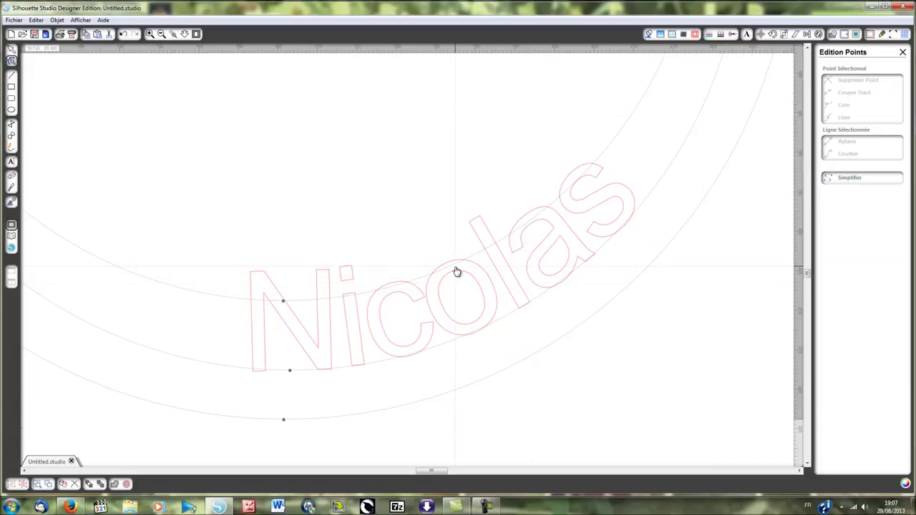
pyautogui.click(249, 352)
pyautogui.click(241, 367)
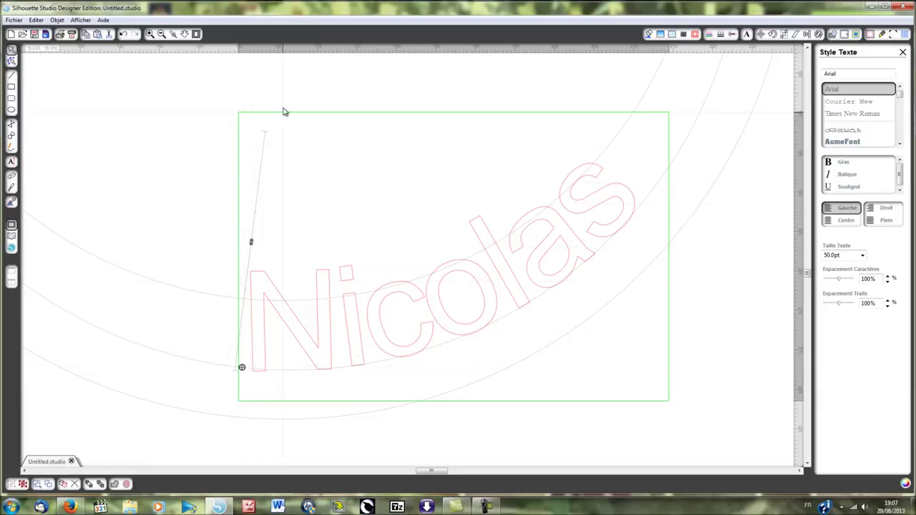
pyautogui.moveTo(251, 244)
pyautogui.mouseDown()
pyautogui.moveTo(258, 198)
pyautogui.moveTo(252, 257)
pyautogui.moveTo(252, 245)
pyautogui.mouseUp()
pyautogui.moveTo(241, 368); pyautogui.dragTo(429, 331)
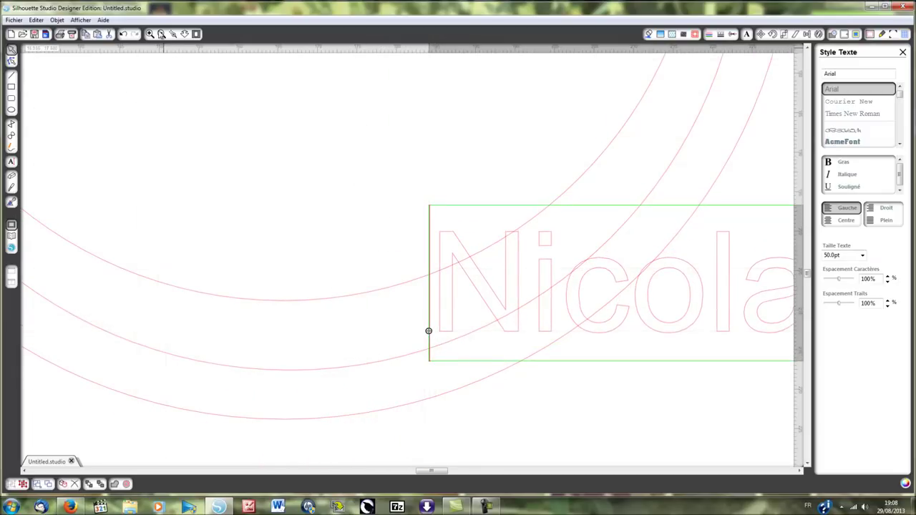
pyautogui.click(161, 34)
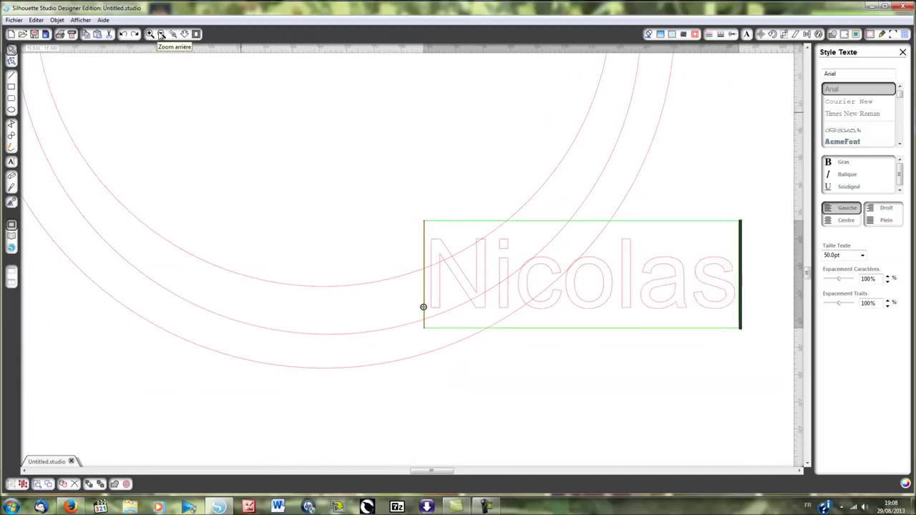
pyautogui.moveTo(423, 305); pyautogui.dragTo(375, 326)
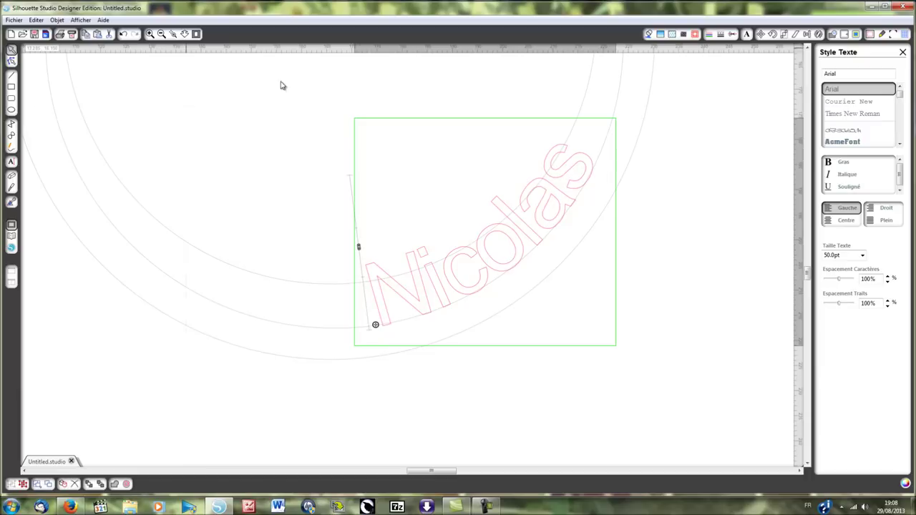
pyautogui.click(162, 35)
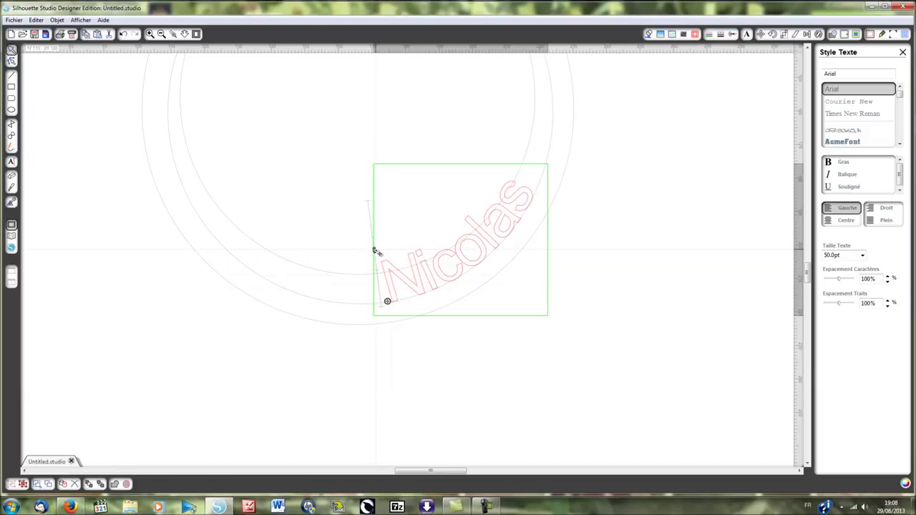
pyautogui.moveTo(375, 251); pyautogui.dragTo(377, 256)
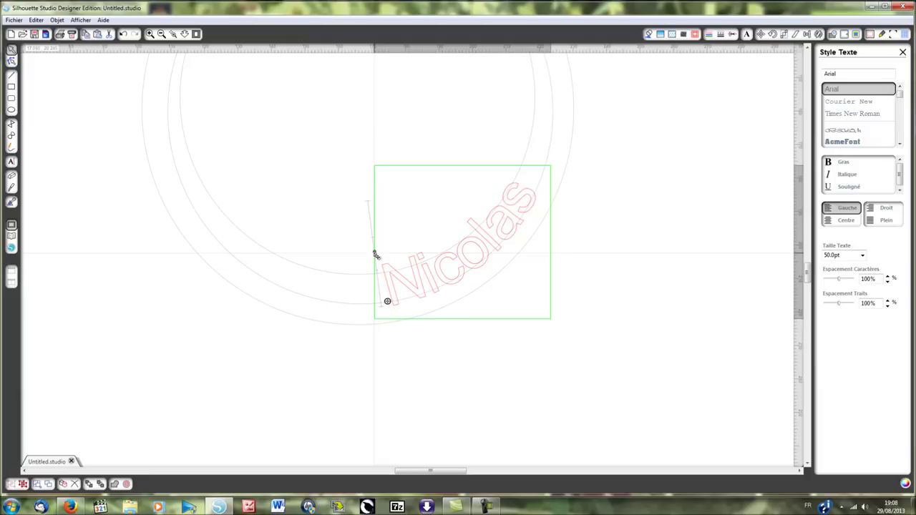
# Replace the second letter of the curved first name with a capital I and finish the text editing
pyautogui.click(431, 288)
pyautogui.moveTo(439, 281); pyautogui.dragTo(429, 283)
pyautogui.write('I')
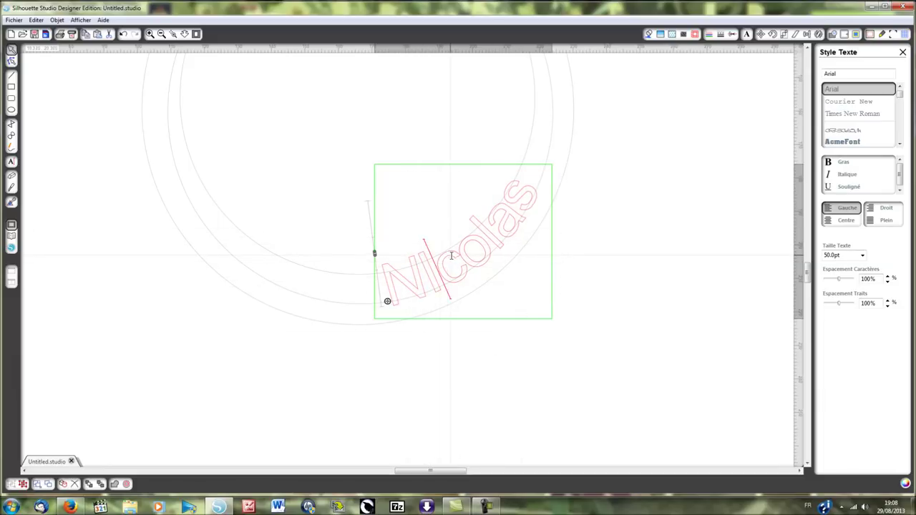
pyautogui.click(617, 294)
pyautogui.click(388, 294)
pyautogui.click(703, 265)
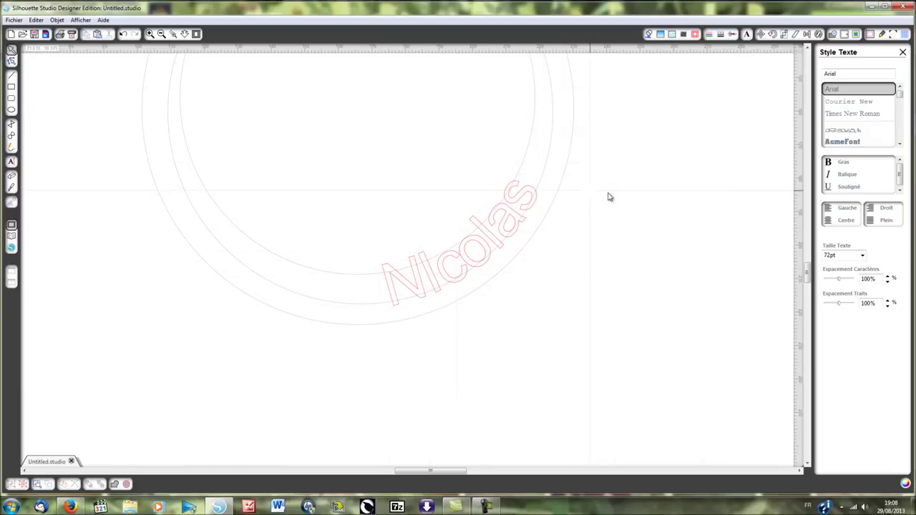
# Select the curved first name together with the compound circles and weld them into one shape
pyautogui.click(433, 277)
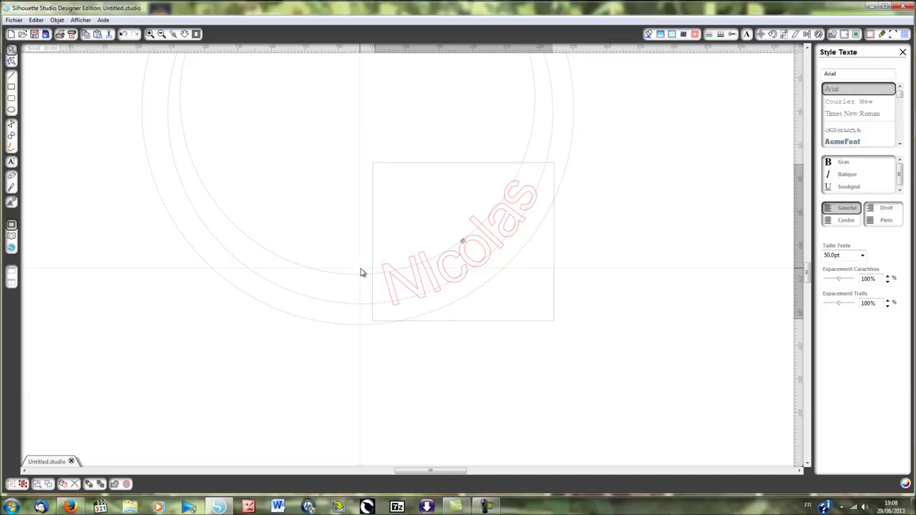
pyautogui.click(344, 278)
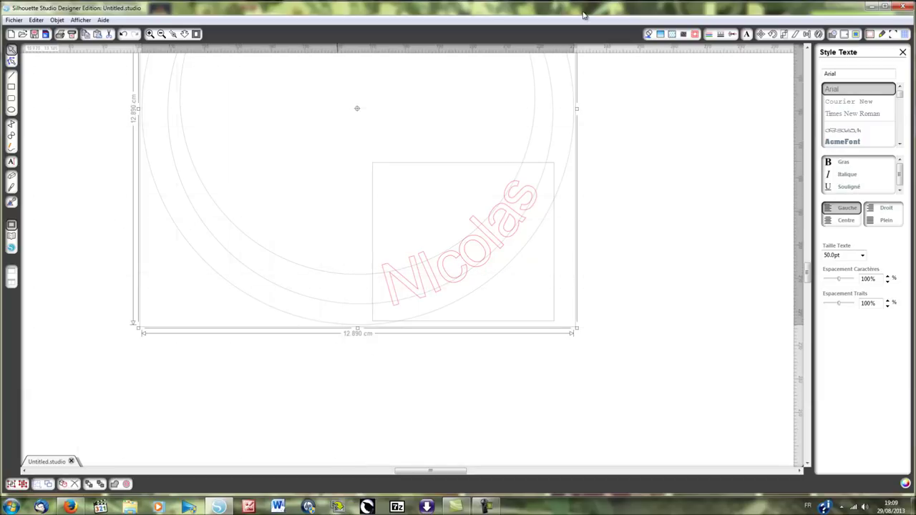
pyautogui.click(115, 484)
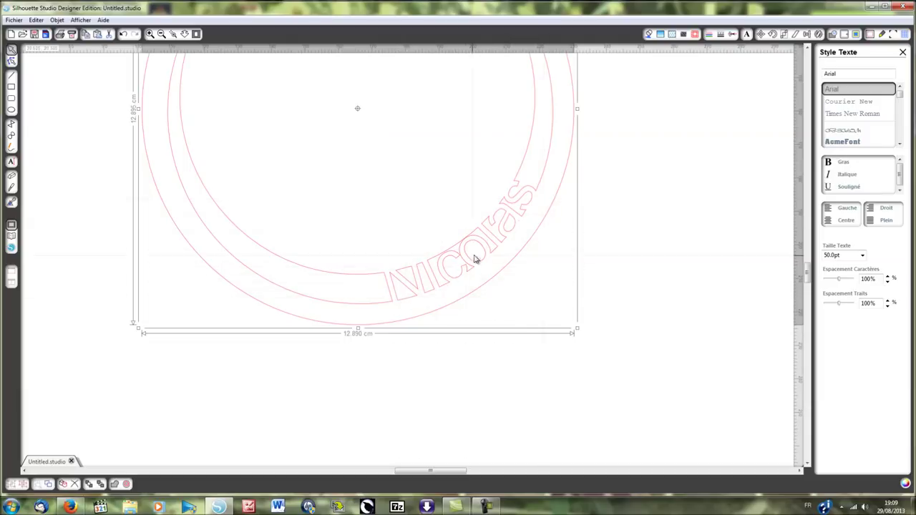
pyautogui.click(162, 35)
pyautogui.click(162, 35)
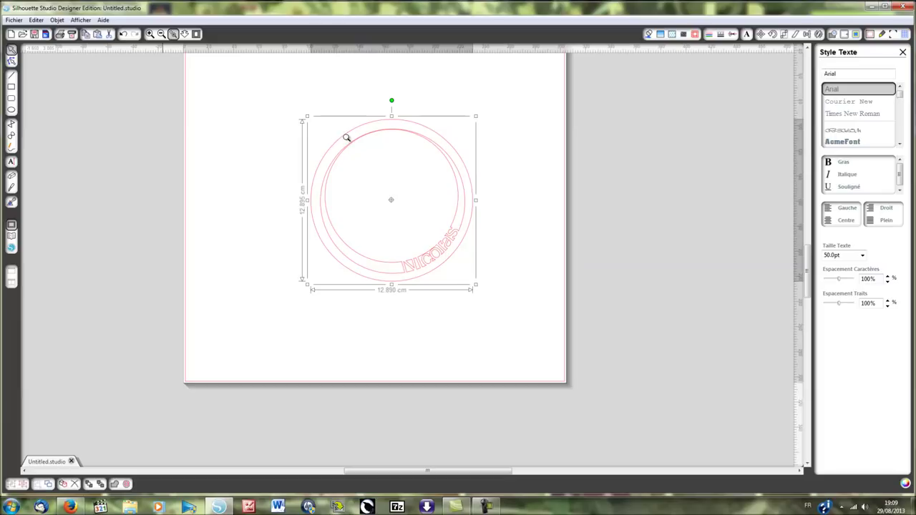
# Switch to Firefox, examine the "faire part rond" image results for round card examples, and return to Silhouette Studio
pyautogui.click(71, 507)
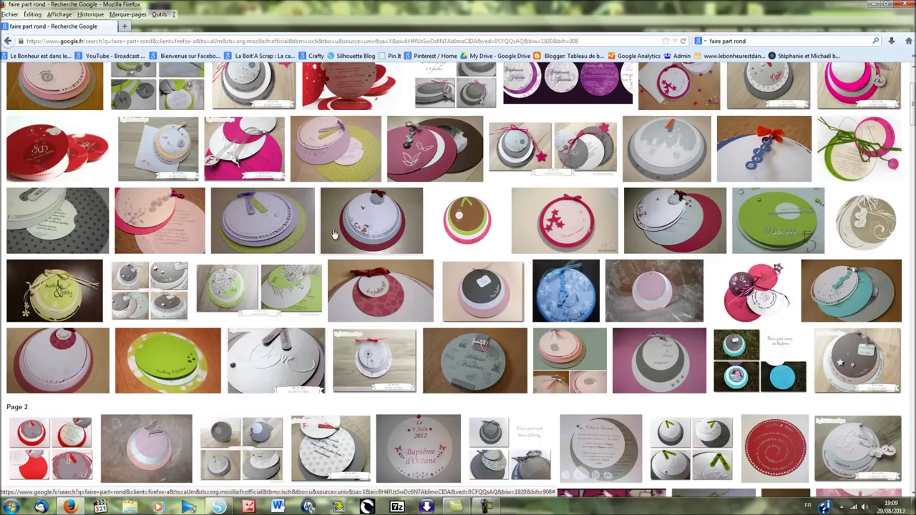
pyautogui.moveTo(353, 240)
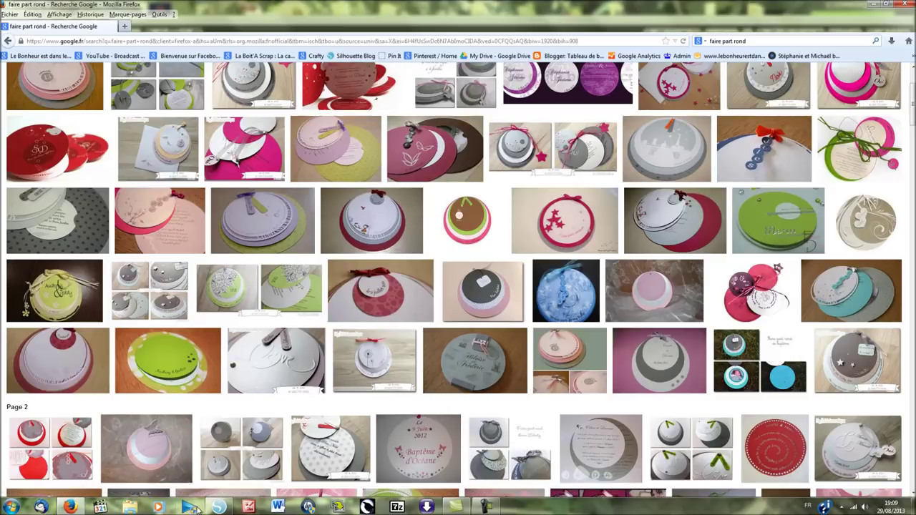
pyautogui.click(219, 506)
# Cut through both inner circle lines with the straight knife at the upper left and upper right of the ring
pyautogui.scroll(5, 530, 192)
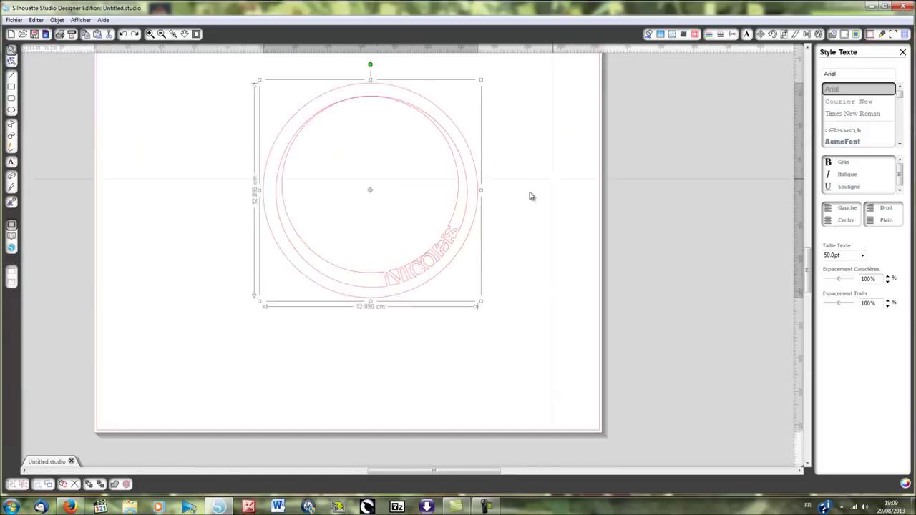
pyautogui.moveTo(286, 284); pyautogui.dragTo(681, 340)
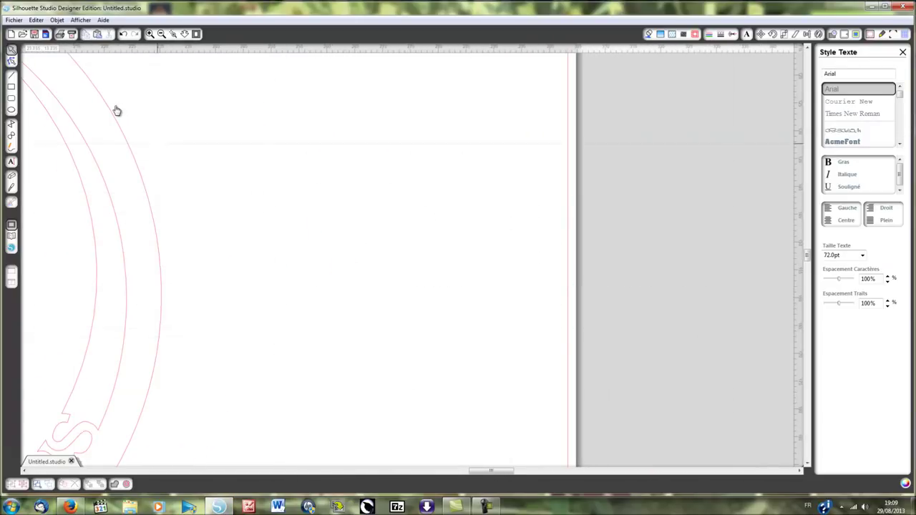
pyautogui.moveTo(199, 170); pyautogui.dragTo(307, 189)
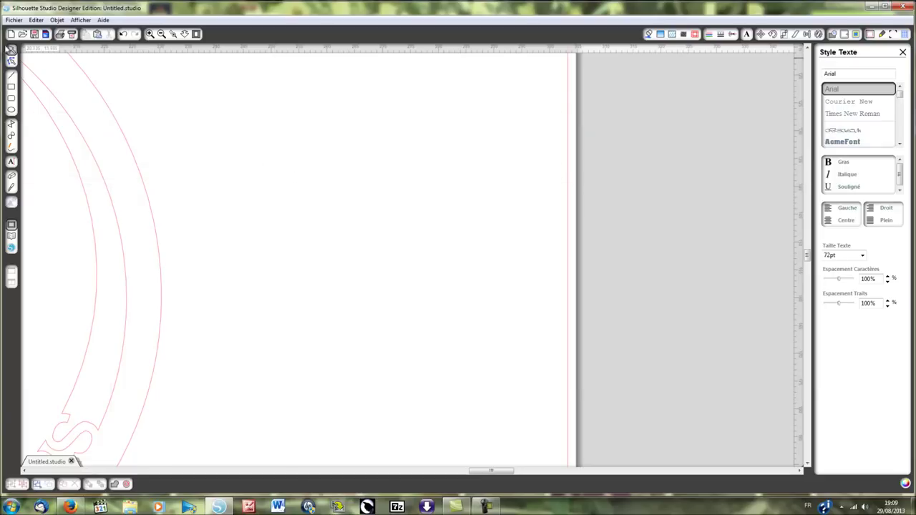
pyautogui.click(162, 35)
pyautogui.moveTo(102, 147); pyautogui.dragTo(164, 154)
pyautogui.moveTo(470, 475); pyautogui.dragTo(421, 473)
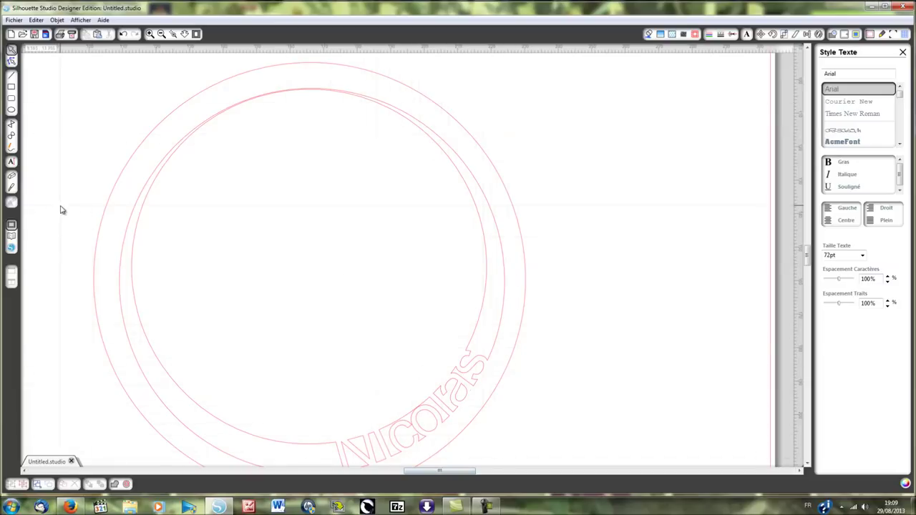
pyautogui.click(12, 188)
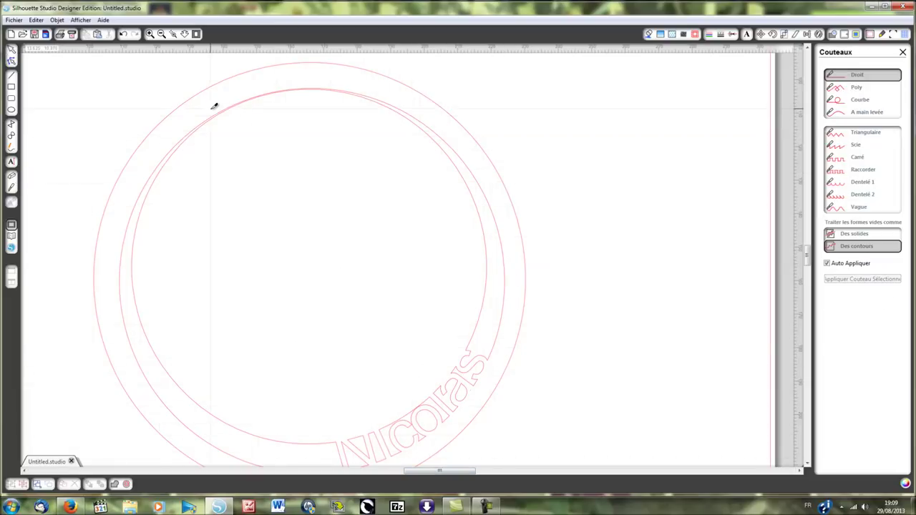
pyautogui.moveTo(212, 110)
pyautogui.mouseDown()
pyautogui.moveTo(206, 116)
pyautogui.moveTo(221, 136)
pyautogui.mouseUp()
pyautogui.moveTo(369, 109); pyautogui.dragTo(389, 101)
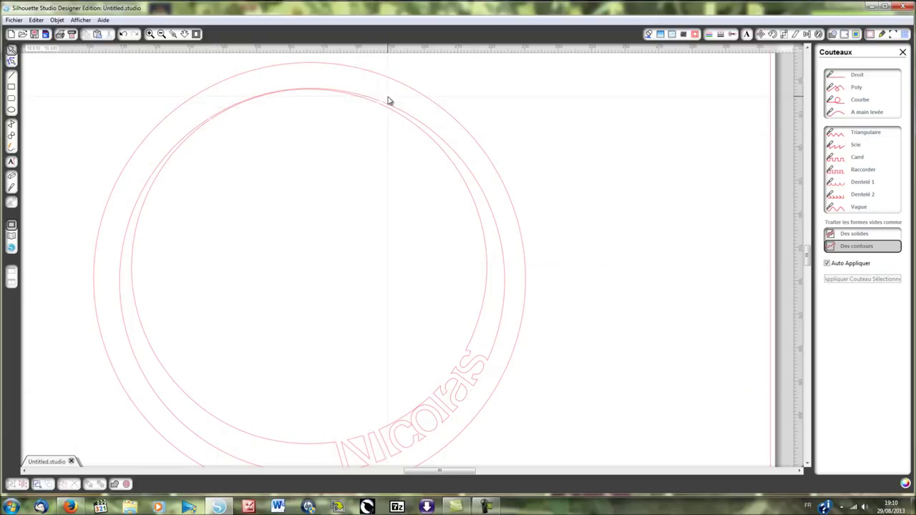
# Delete the two inner arc segments between the knife cuts at the top of the ring
pyautogui.click(321, 93)
pyautogui.press('Delete')
pyautogui.click(320, 93)
pyautogui.press('Delete')
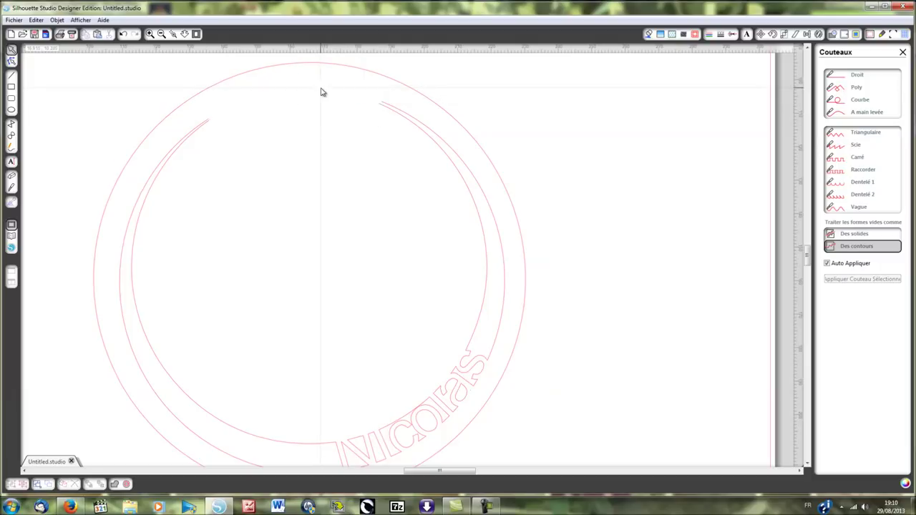
# Edit the points at both cut ends of the inner crescent so that its lines meet in sharp tips
pyautogui.doubleClick(392, 110)
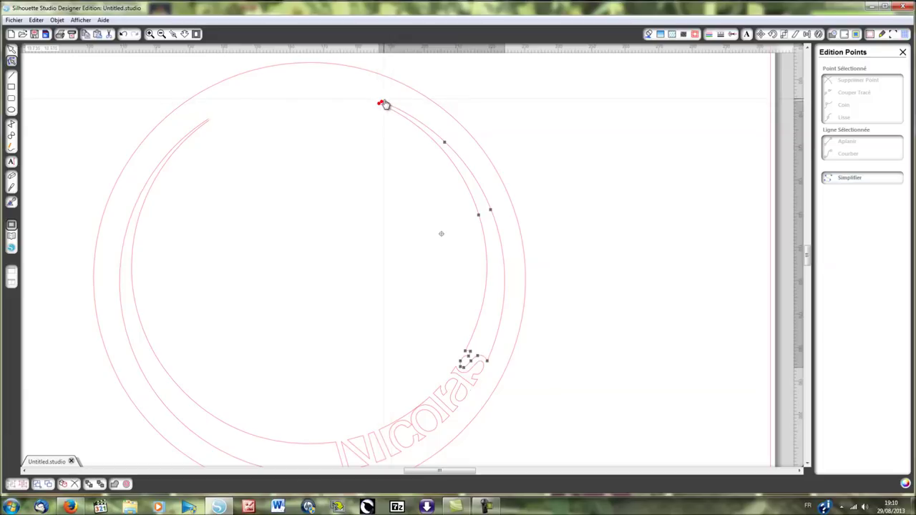
pyautogui.click(197, 131)
pyautogui.click(208, 121)
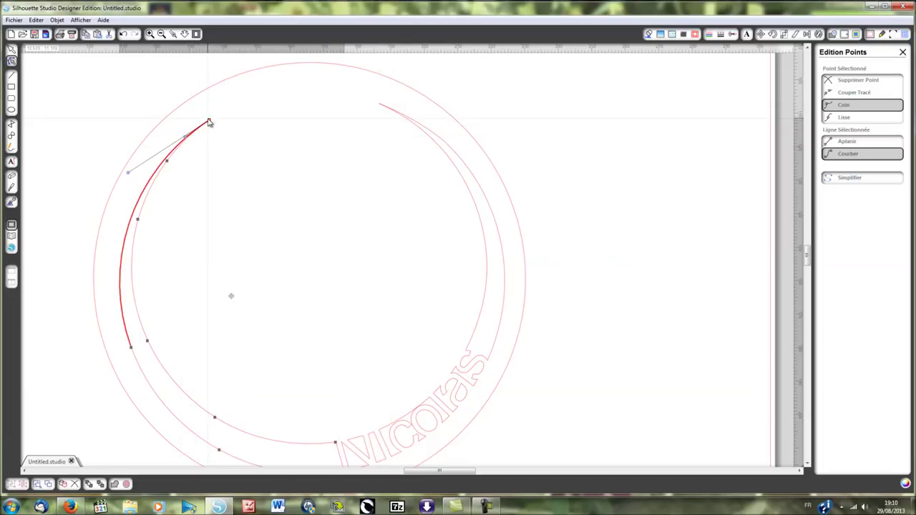
pyautogui.click(549, 186)
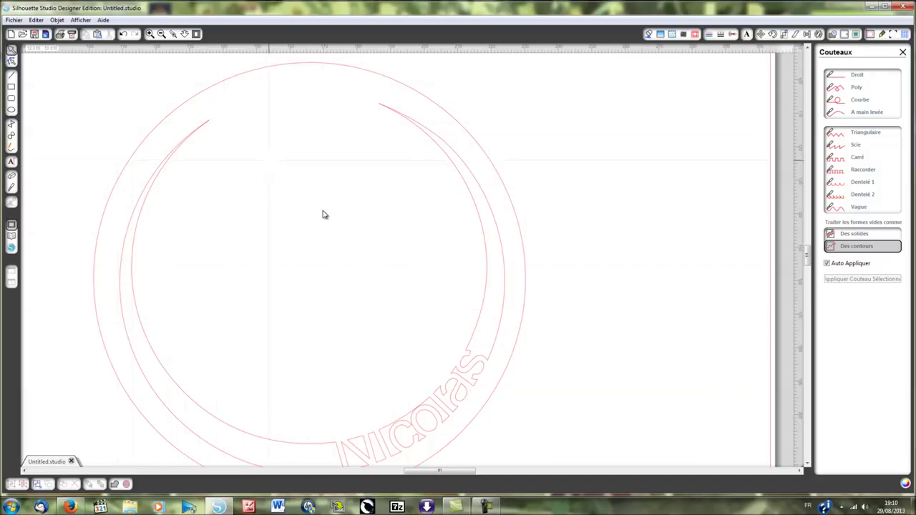
pyautogui.click(162, 34)
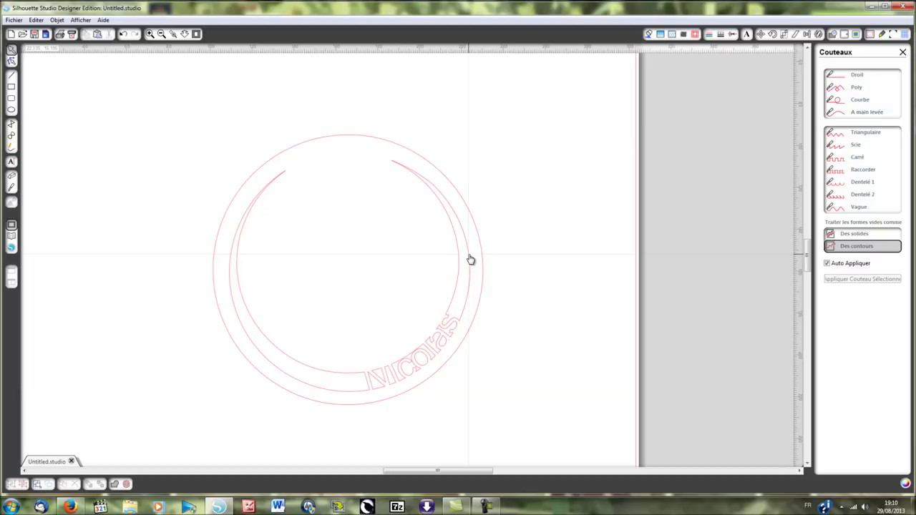
pyautogui.click(162, 35)
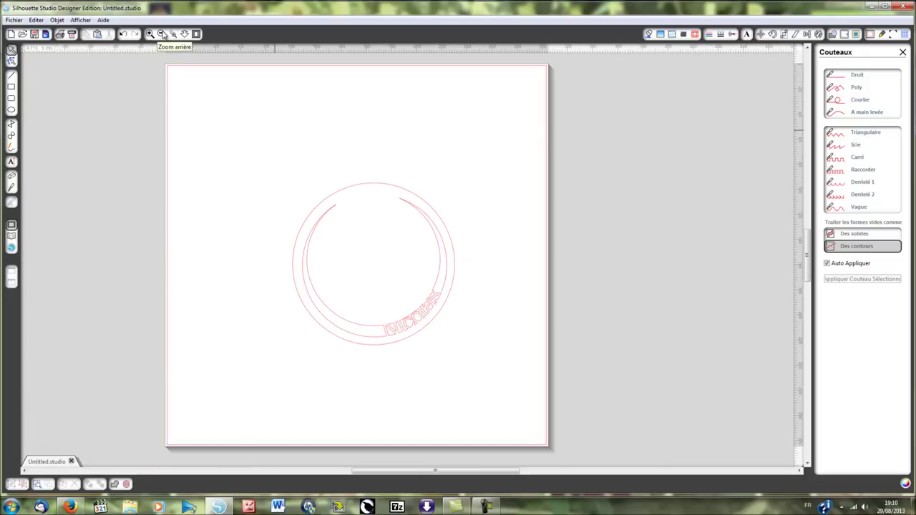